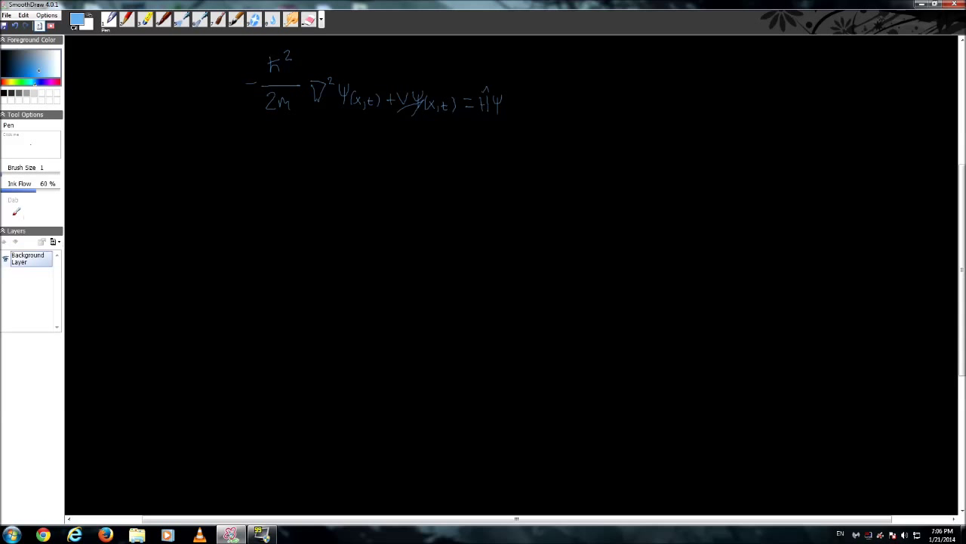
- Draw the bottom and right edges of a box around the Schrödinger equation
{"action": "left_click_drag", "start_coordinate": [254, 114], "coordinate": [477, 127]}
{"action": "mouse_move", "coordinate": [238, 120]}
{"action": "left_mouse_down"}
{"action": "mouse_move", "coordinate": [254, 115]}
{"action": "mouse_move", "coordinate": [234, 63]}
{"action": "mouse_move", "coordinate": [308, 41]}
{"action": "mouse_move", "coordinate": [503, 52]}
{"action": "left_mouse_up"}
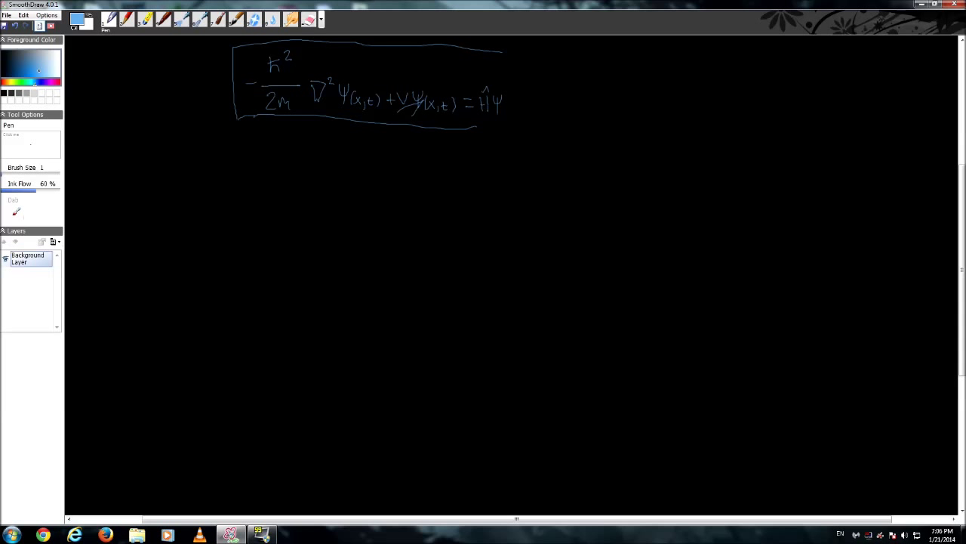
{"action": "left_click_drag", "start_coordinate": [471, 129], "coordinate": [516, 126]}
{"action": "left_click_drag", "start_coordinate": [510, 65], "coordinate": [512, 104]}
- Handwrite Ĥ = T+V and E = T+V to the right of the boxed equation
{"action": "left_click_drag", "start_coordinate": [583, 70], "coordinate": [582, 81]}
{"action": "left_click_drag", "start_coordinate": [630, 97], "coordinate": [638, 97]}
{"action": "left_click_drag", "start_coordinate": [611, 72], "coordinate": [612, 86]}
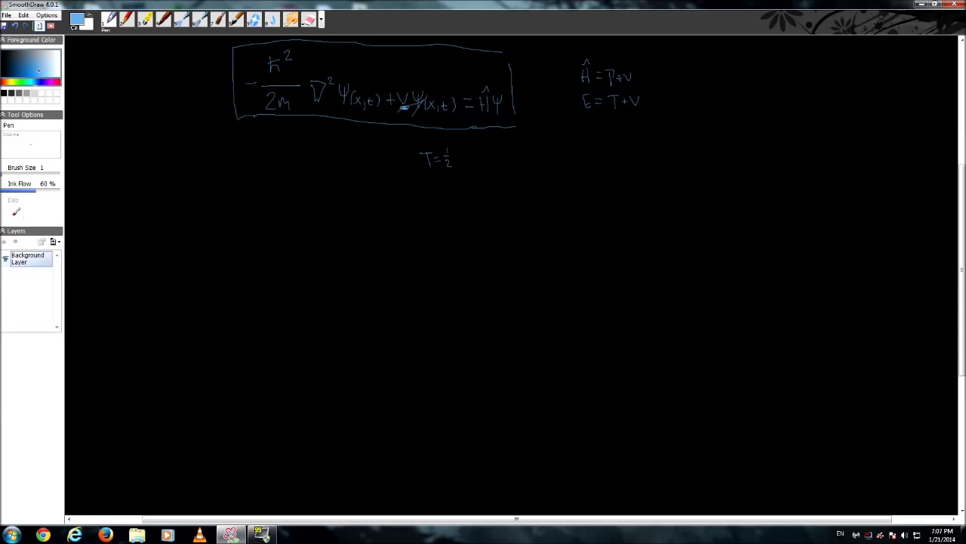
- Finish T = ½mv², cross it out, and write T = p²/2m instead
{"action": "left_click_drag", "start_coordinate": [453, 161], "coordinate": [459, 160]}
{"action": "left_click_drag", "start_coordinate": [428, 158], "coordinate": [459, 157]}
{"action": "left_click_drag", "start_coordinate": [457, 181], "coordinate": [473, 177]}
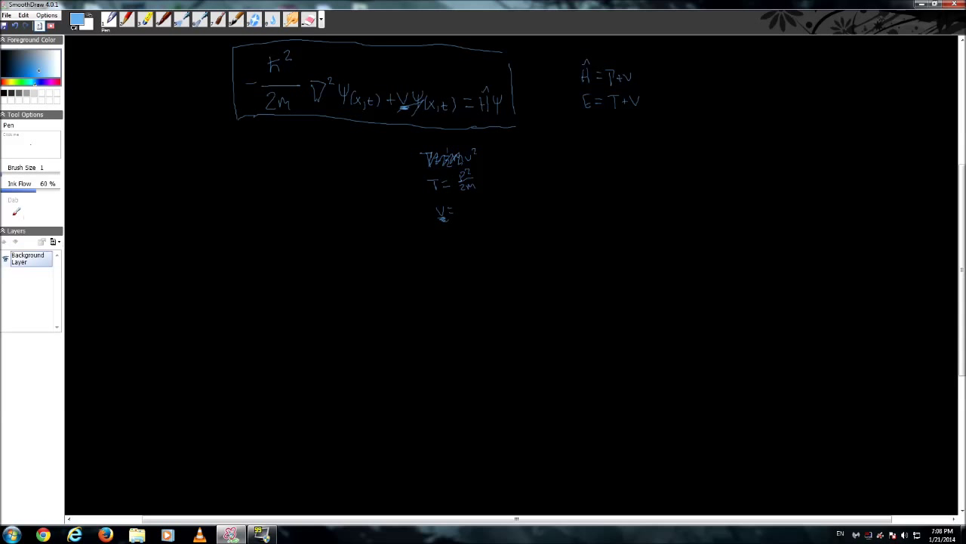
- Add V = V, circle ħ²/2m in the boxed equation, and begin p ⇒ iħ∇
{"action": "left_click_drag", "start_coordinate": [462, 203], "coordinate": [469, 204]}
{"action": "mouse_move", "coordinate": [290, 50]}
{"action": "left_mouse_down"}
{"action": "mouse_move", "coordinate": [258, 71]}
{"action": "mouse_move", "coordinate": [309, 107]}
{"action": "mouse_move", "coordinate": [312, 77]}
{"action": "left_mouse_up"}
{"action": "left_click_drag", "start_coordinate": [532, 167], "coordinate": [533, 178]}
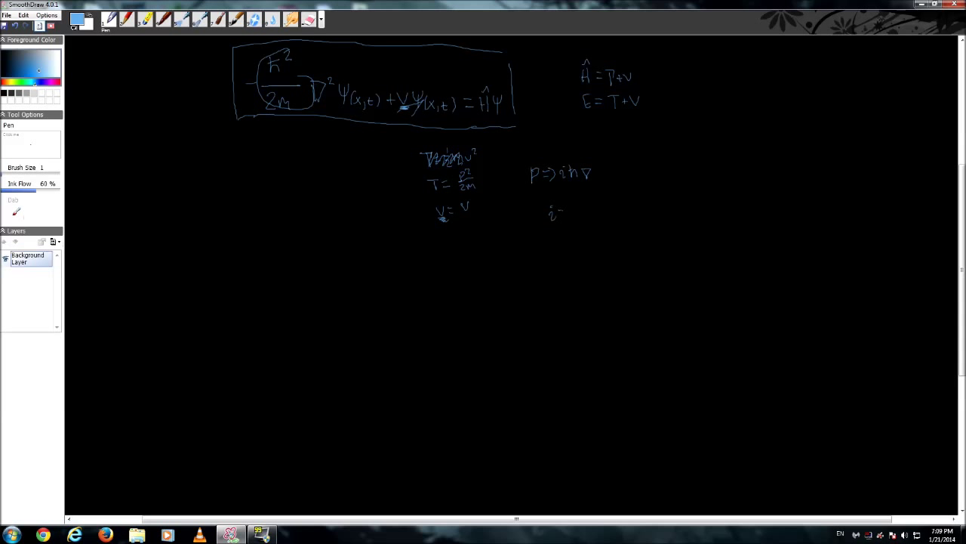
- Write p ⇒ iħ∇ beside T = p²/2m and add √-1 after i =
{"action": "left_click_drag", "start_coordinate": [571, 214], "coordinate": [588, 207]}
- Write −ħ²/2m ∇² + V below the i² = √-1² = -1 note
{"action": "mouse_move", "coordinate": [549, 261]}
{"action": "left_mouse_down"}
{"action": "mouse_move", "coordinate": [565, 256]}
{"action": "mouse_move", "coordinate": [567, 271]}
{"action": "left_mouse_up"}
{"action": "mouse_move", "coordinate": [550, 282]}
{"action": "left_mouse_down"}
{"action": "mouse_move", "coordinate": [579, 281]}
{"action": "mouse_move", "coordinate": [590, 266]}
{"action": "left_mouse_up"}
{"action": "left_click_drag", "start_coordinate": [608, 268], "coordinate": [619, 268]}
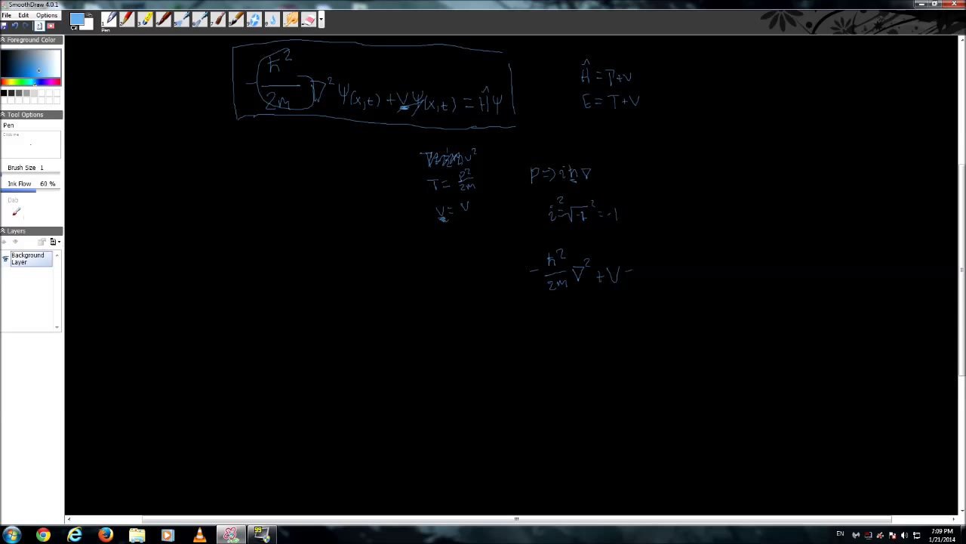
- Complete −ħ²/2m ∇² + V = Ĥ, underline Ĥ = T+V, and begin Ĥψ on the right
{"action": "left_click_drag", "start_coordinate": [626, 277], "coordinate": [652, 285]}
{"action": "left_click_drag", "start_coordinate": [583, 88], "coordinate": [631, 88]}
{"action": "left_click_drag", "start_coordinate": [671, 146], "coordinate": [671, 160]}
- Write Ĥψ = Eψ on the right with Ĥ = E beneath it
{"action": "left_click_drag", "start_coordinate": [684, 143], "coordinate": [691, 142]}
{"action": "left_click_drag", "start_coordinate": [705, 156], "coordinate": [722, 146]}
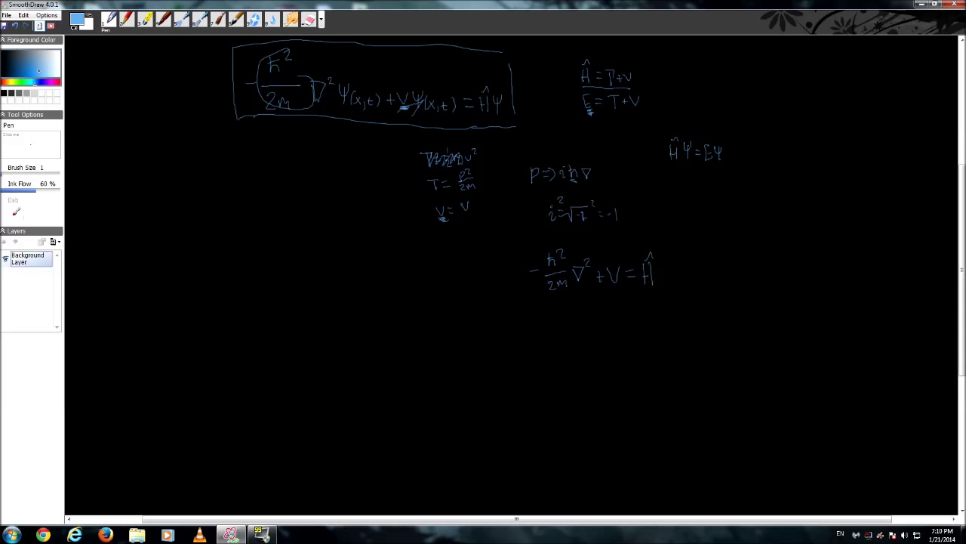
{"action": "mouse_move", "coordinate": [690, 141]}
{"action": "left_mouse_down"}
{"action": "mouse_move", "coordinate": [686, 157]}
{"action": "mouse_move", "coordinate": [720, 157]}
{"action": "left_mouse_up"}
- Write 'ψ = wave function' above Ĥψ = Eψ and underline it
{"action": "left_click_drag", "start_coordinate": [708, 111], "coordinate": [718, 113]}
{"action": "left_click_drag", "start_coordinate": [786, 123], "coordinate": [806, 123]}
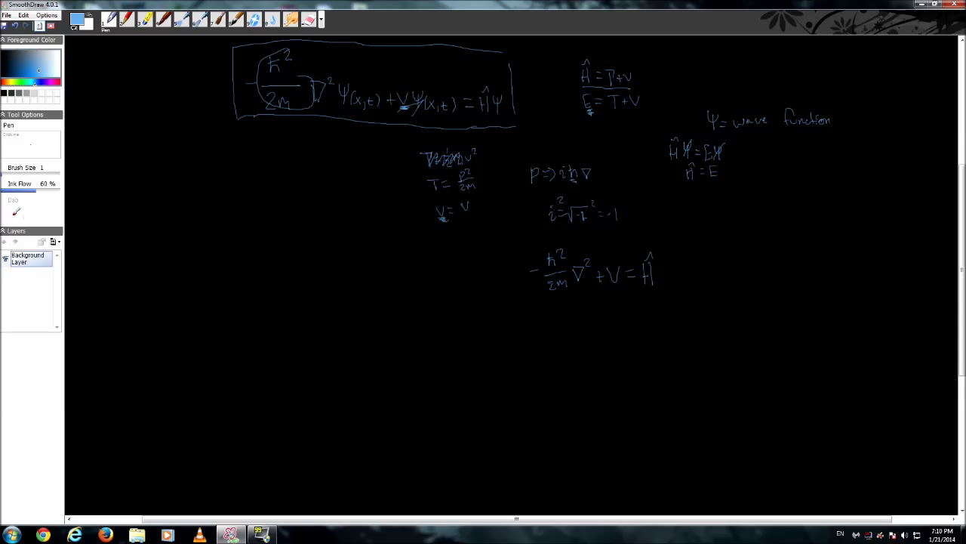
{"action": "mouse_move", "coordinate": [710, 133]}
{"action": "left_mouse_down"}
{"action": "mouse_move", "coordinate": [827, 129]}
{"action": "mouse_move", "coordinate": [737, 136]}
{"action": "left_mouse_up"}
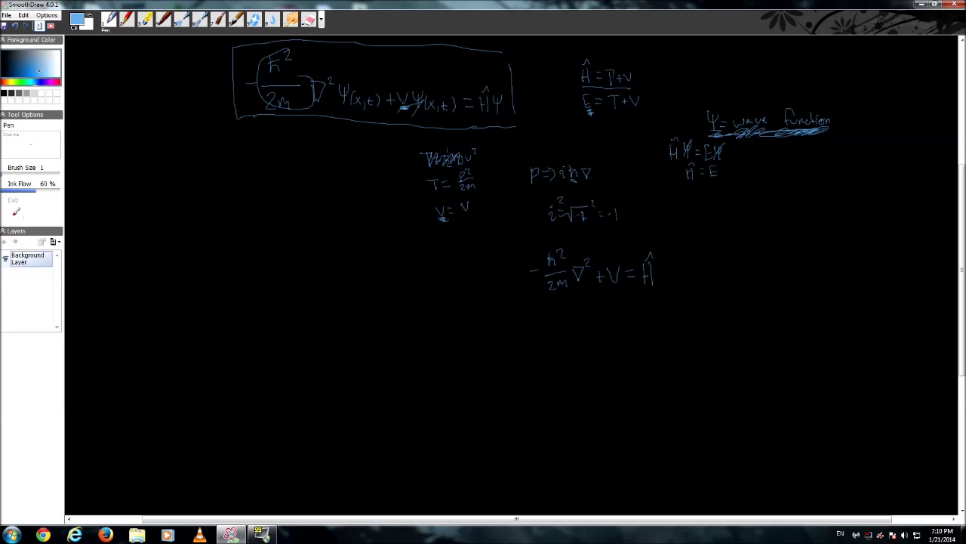
- Handwrite Ae^{i(kx−ωt)} = ψ(x) beneath Ĥ = E
{"action": "left_click_drag", "start_coordinate": [730, 215], "coordinate": [739, 215]}
{"action": "left_click_drag", "start_coordinate": [800, 188], "coordinate": [802, 198]}
{"action": "left_click_drag", "start_coordinate": [829, 197], "coordinate": [839, 197]}
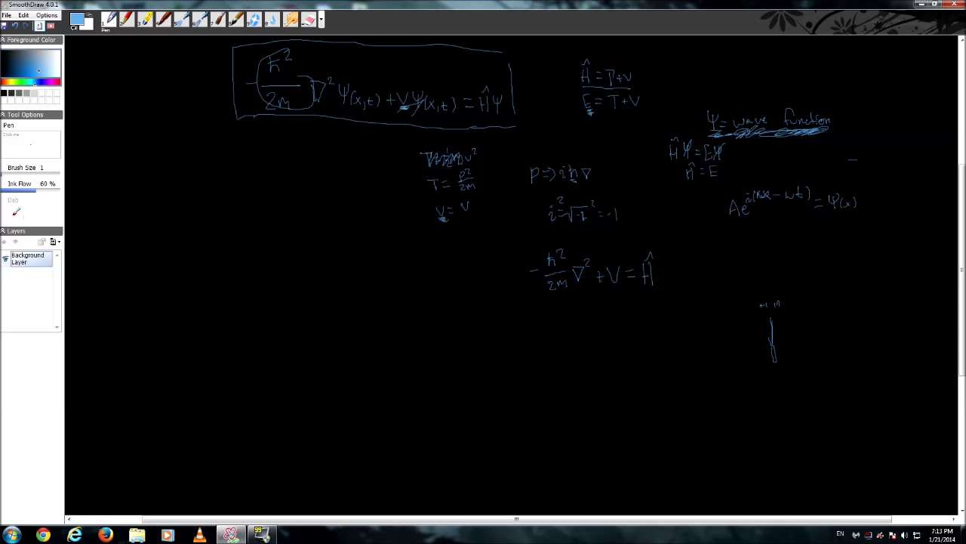
- Sketch a narrow spike with a wave packet drawn above it
{"action": "left_click_drag", "start_coordinate": [763, 316], "coordinate": [773, 345]}
{"action": "mouse_move", "coordinate": [758, 281]}
{"action": "left_mouse_down"}
{"action": "mouse_move", "coordinate": [769, 288]}
{"action": "mouse_move", "coordinate": [771, 272]}
{"action": "mouse_move", "coordinate": [777, 287]}
{"action": "mouse_move", "coordinate": [785, 283]}
{"action": "left_mouse_up"}
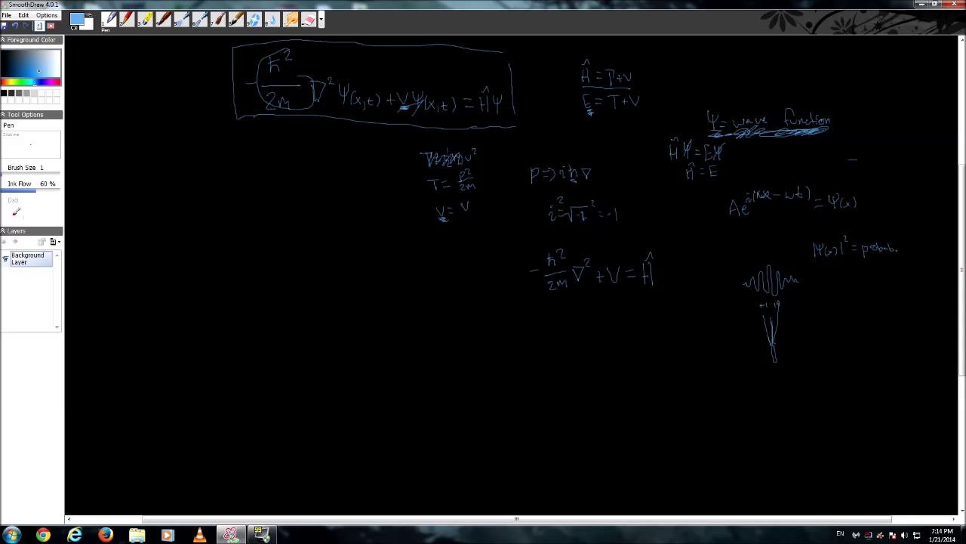
- Start the arched curve sketch and write ∂ψ/∂x = 0 below it
{"action": "left_click_drag", "start_coordinate": [829, 296], "coordinate": [838, 284]}
{"action": "left_click_drag", "start_coordinate": [815, 329], "coordinate": [816, 339]}
{"action": "left_click_drag", "start_coordinate": [828, 329], "coordinate": [821, 361]}
{"action": "left_click_drag", "start_coordinate": [858, 337], "coordinate": [858, 348]}
- Box ∂ψ/∂x = 0 and draw an x axis with an arrowhead under the arc
{"action": "mouse_move", "coordinate": [814, 321]}
{"action": "left_mouse_down"}
{"action": "mouse_move", "coordinate": [862, 323]}
{"action": "mouse_move", "coordinate": [862, 358]}
{"action": "mouse_move", "coordinate": [825, 364]}
{"action": "left_mouse_up"}
{"action": "left_click_drag", "start_coordinate": [818, 327], "coordinate": [818, 349]}
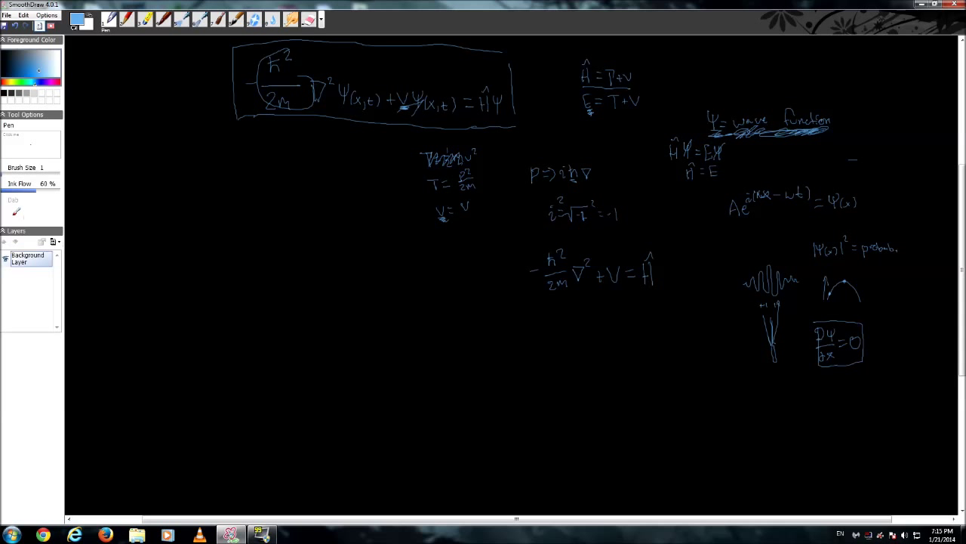
{"action": "left_click_drag", "start_coordinate": [829, 300], "coordinate": [860, 306]}
- Add a small mark after Ĥ in the operator equation, then write −ħ²/2m ∇²ψ(x) below
{"action": "left_click_drag", "start_coordinate": [658, 287], "coordinate": [672, 287]}
{"action": "mouse_move", "coordinate": [414, 336]}
{"action": "left_mouse_down"}
{"action": "mouse_move", "coordinate": [423, 349]}
{"action": "mouse_move", "coordinate": [431, 340]}
{"action": "mouse_move", "coordinate": [420, 339]}
{"action": "left_mouse_up"}
{"action": "left_click_drag", "start_coordinate": [412, 362], "coordinate": [431, 369]}
{"action": "mouse_move", "coordinate": [435, 349]}
{"action": "left_mouse_down"}
{"action": "mouse_move", "coordinate": [458, 338]}
{"action": "mouse_move", "coordinate": [461, 361]}
{"action": "mouse_move", "coordinate": [483, 359]}
{"action": "left_mouse_up"}
{"action": "left_click_drag", "start_coordinate": [483, 350], "coordinate": [477, 359]}
{"action": "left_click_drag", "start_coordinate": [484, 349], "coordinate": [487, 360]}
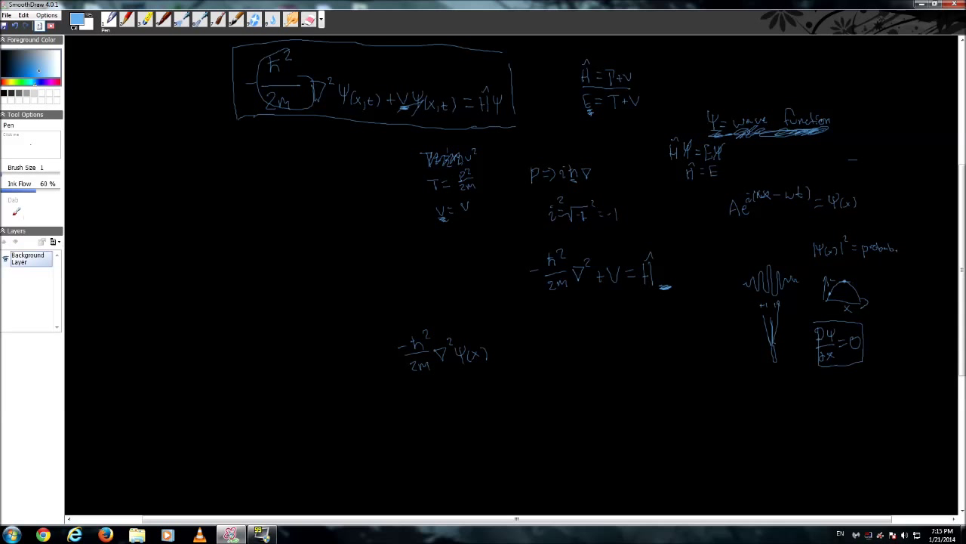
- Continue the new equation with + Vψ(x)
{"action": "left_click_drag", "start_coordinate": [497, 345], "coordinate": [497, 357]}
{"action": "left_click_drag", "start_coordinate": [492, 351], "coordinate": [501, 351]}
{"action": "left_click_drag", "start_coordinate": [507, 342], "coordinate": [515, 340]}
{"action": "left_click_drag", "start_coordinate": [517, 342], "coordinate": [529, 341]}
{"action": "mouse_move", "coordinate": [523, 337]}
{"action": "left_mouse_down"}
{"action": "mouse_move", "coordinate": [523, 353]}
{"action": "mouse_move", "coordinate": [543, 346]}
{"action": "left_mouse_up"}
{"action": "left_click_drag", "start_coordinate": [543, 341], "coordinate": [539, 346]}
{"action": "left_click_drag", "start_coordinate": [543, 336], "coordinate": [544, 348]}
- Finish with = Ĥψ(x), underline the equation, and draw a curved arrow up to the top equation
{"action": "left_click_drag", "start_coordinate": [553, 341], "coordinate": [569, 338]}
{"action": "left_click_drag", "start_coordinate": [570, 329], "coordinate": [570, 347]}
{"action": "left_click_drag", "start_coordinate": [570, 327], "coordinate": [576, 328]}
{"action": "left_click_drag", "start_coordinate": [579, 327], "coordinate": [577, 340]}
{"action": "left_click_drag", "start_coordinate": [582, 331], "coordinate": [593, 338]}
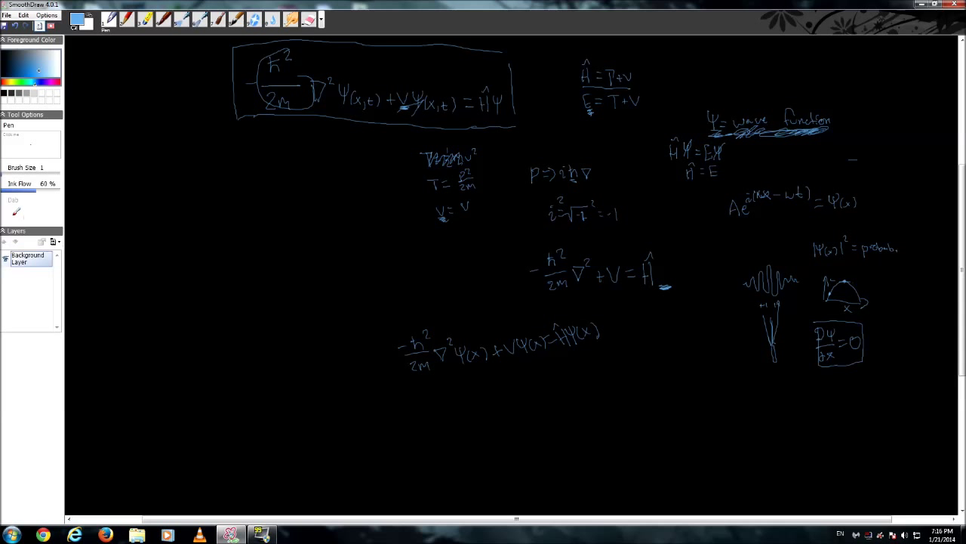
{"action": "left_click_drag", "start_coordinate": [426, 381], "coordinate": [623, 339]}
{"action": "mouse_move", "coordinate": [453, 325]}
{"action": "left_mouse_down"}
{"action": "mouse_move", "coordinate": [383, 246]}
{"action": "mouse_move", "coordinate": [371, 191]}
{"action": "left_mouse_up"}
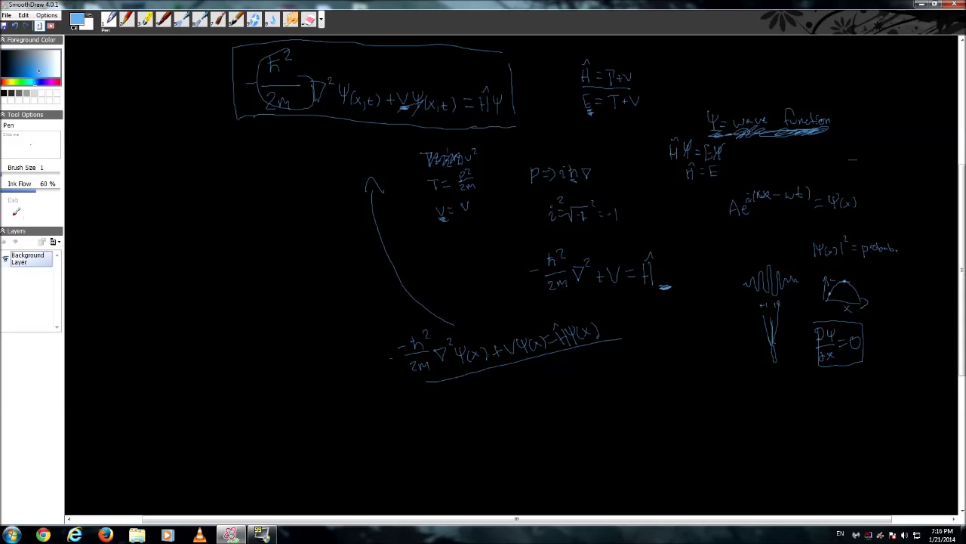
- Make a small dot just left of the −ħ²/2m term in the lower equation
{"action": "left_click_drag", "start_coordinate": [385, 361], "coordinate": [391, 361]}
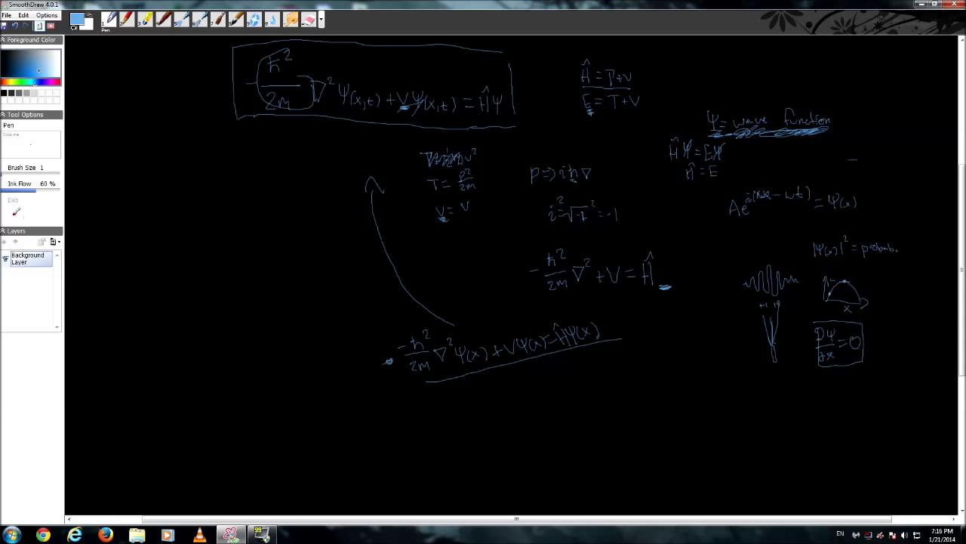